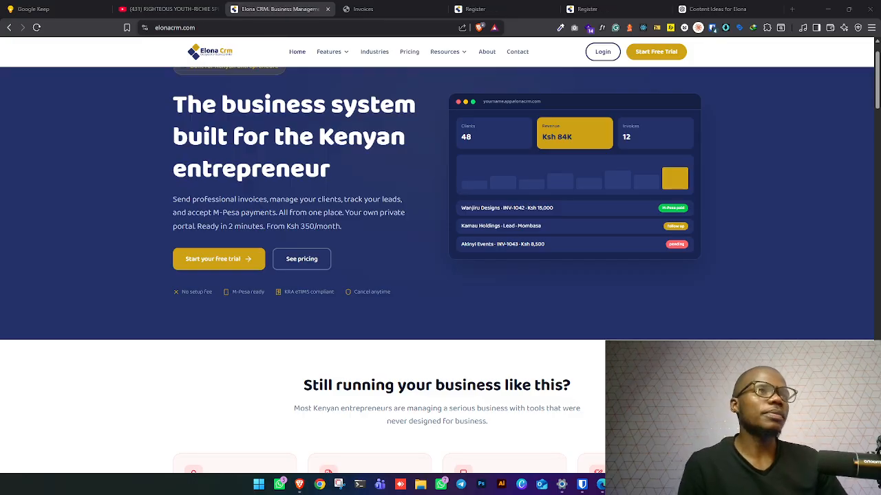
Step: Look over the Elona CRM home page and open the free trial registration form
key("ctrl+l")
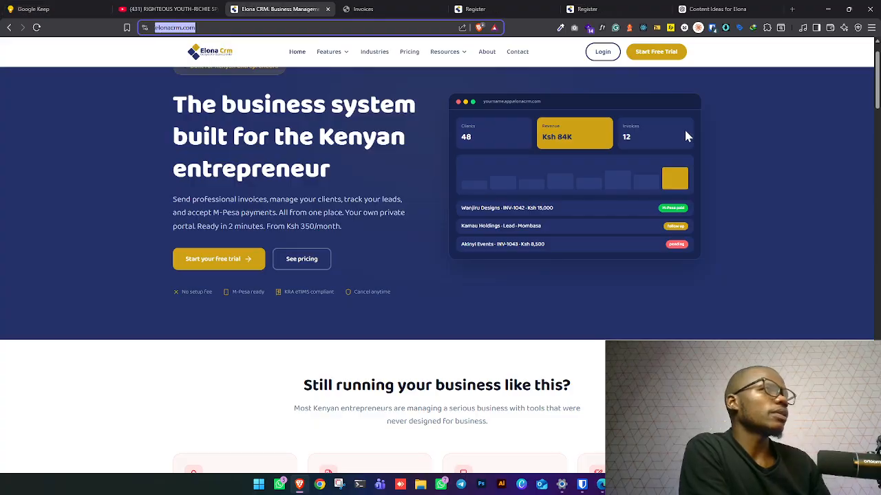
scroll(468, 137, "down", 6)
scroll(468, 137, "up", 6)
scroll(428, 158, "up", 1)
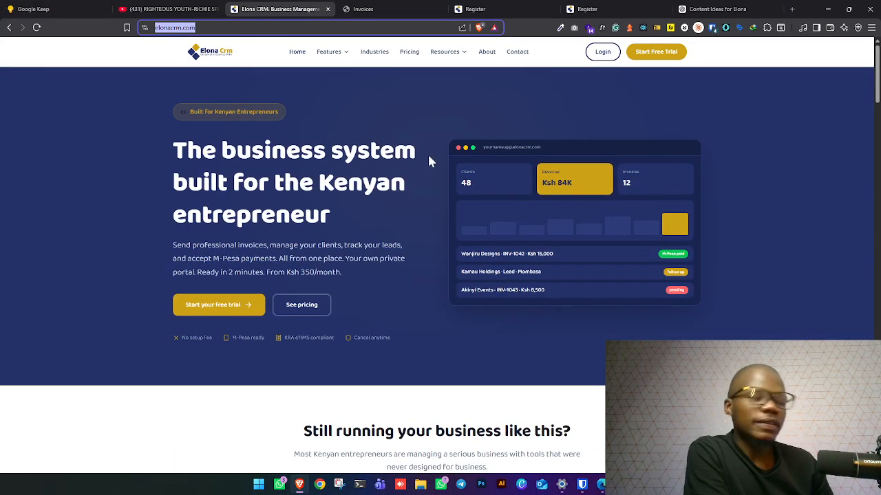
left_click(665, 57)
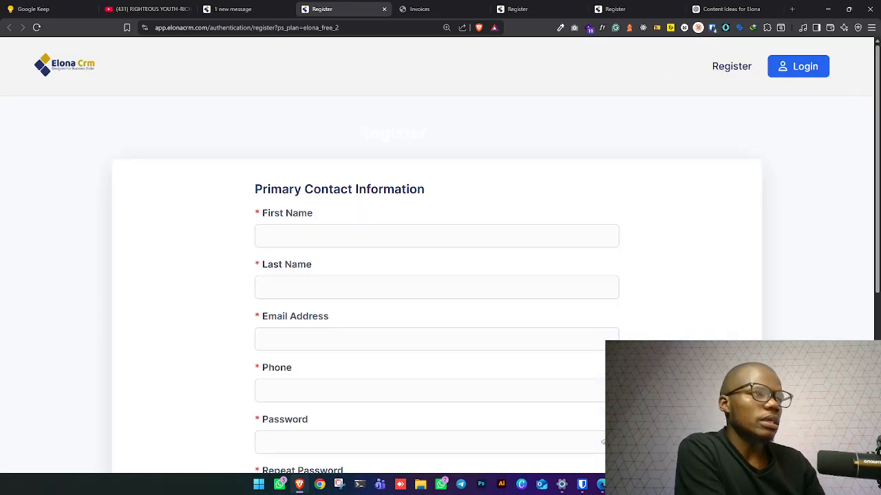
Step: Review the registration form's contact fields and enter kasongo as the company so the subdomain ID fills in
scroll(287, 118, "down", 1)
double_click(287, 121)
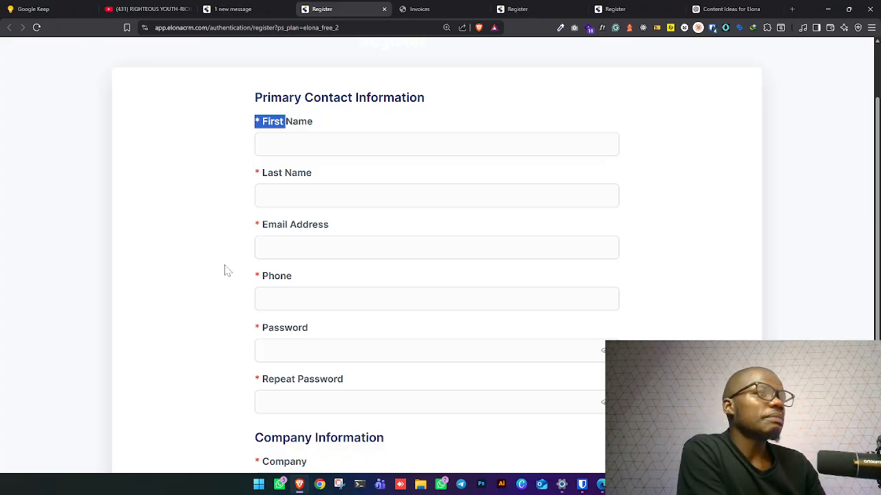
scroll(276, 279, "down", 1)
scroll(276, 278, "down", 2)
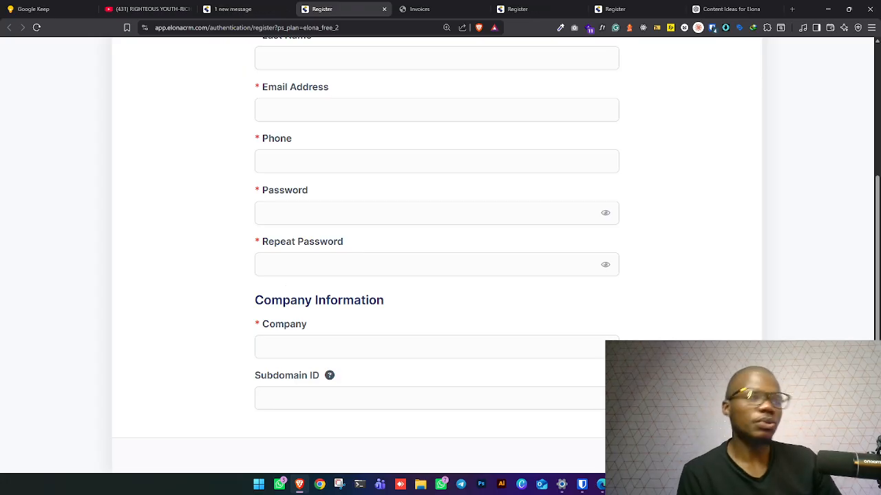
left_click(276, 338)
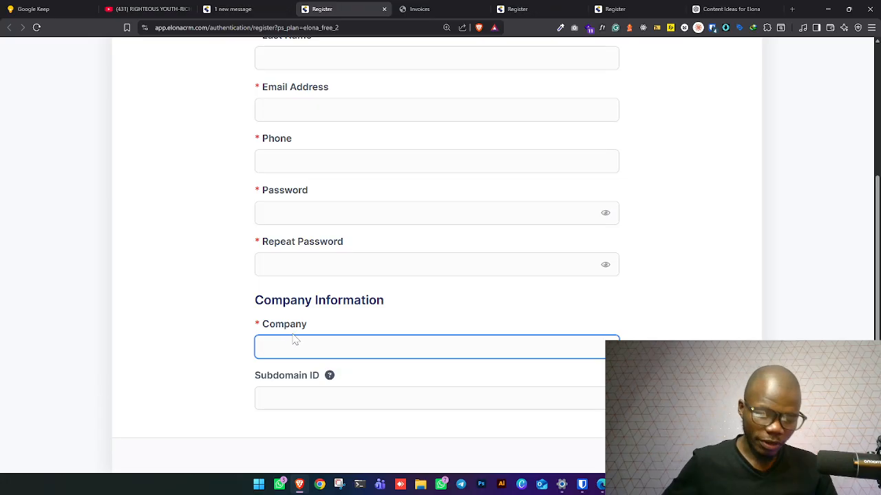
type("kason")
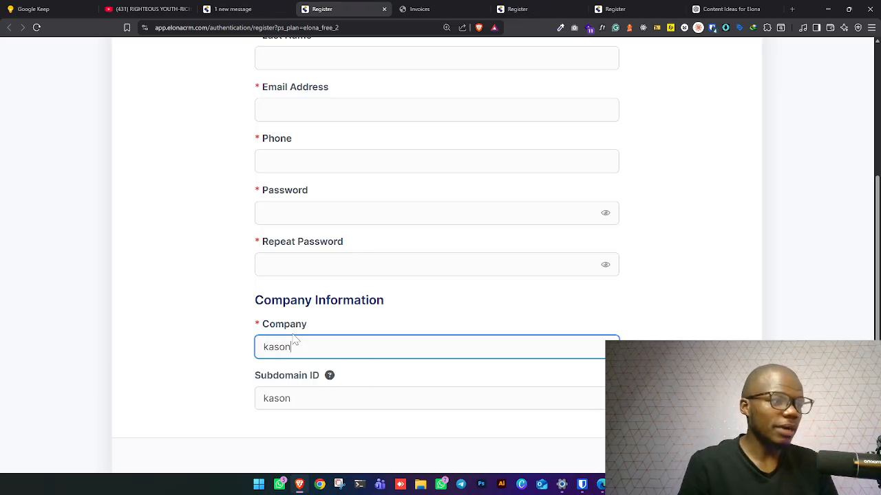
type("go")
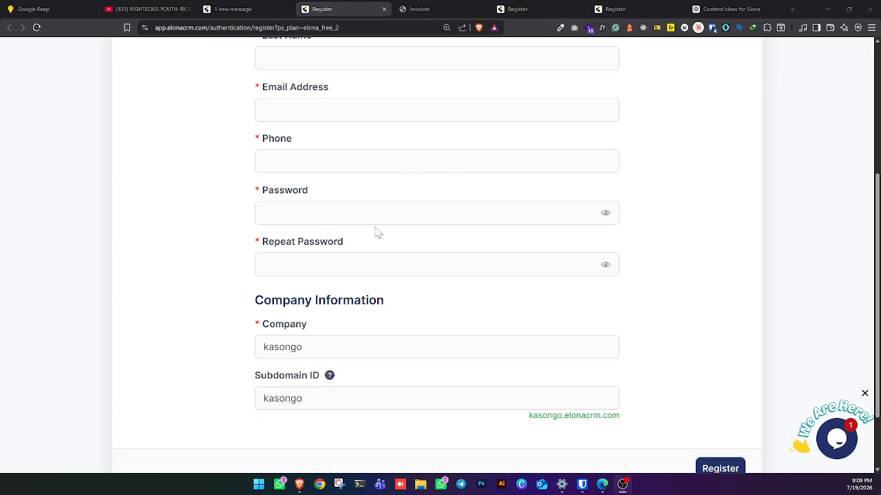
scroll(378, 232, "up", 2)
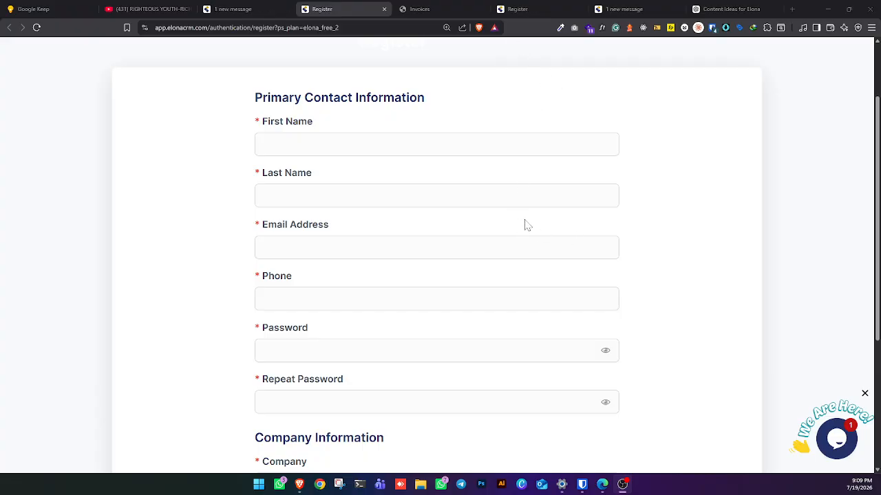
Step: Switch to the open Sasalearn Academy invoices page and enlarge the page to 150%
left_click(427, 9)
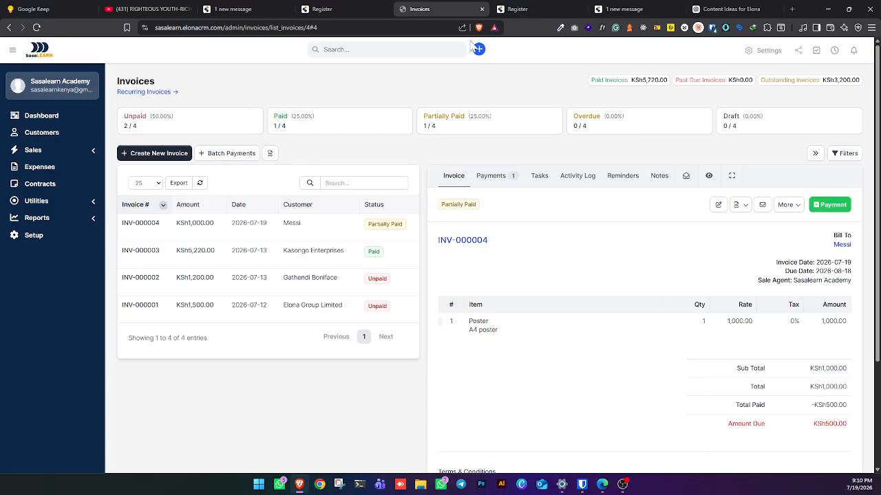
key("ctrl+plus")
key("ctrl+plus")
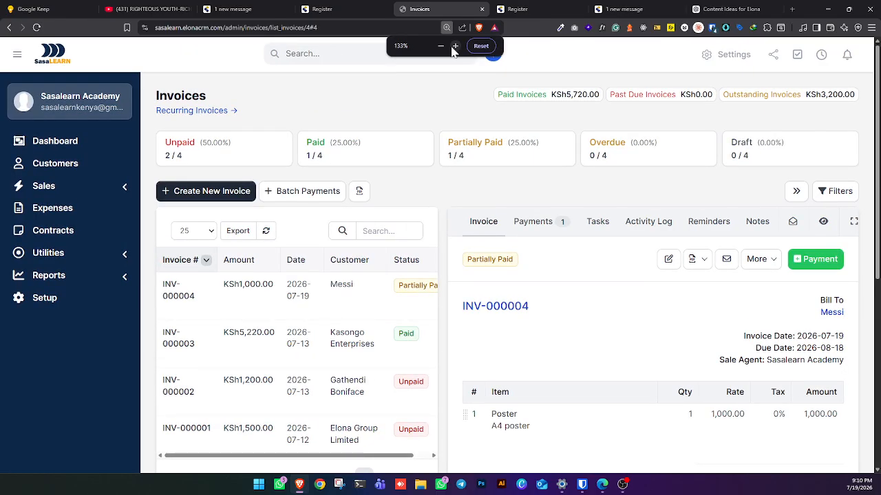
left_click(453, 47)
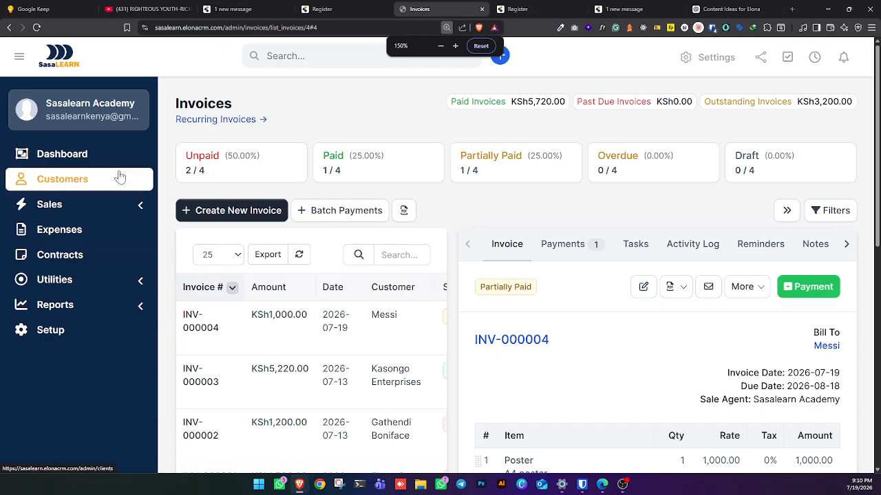
Step: Create and save a new customer with the company name Messi the Goat
left_click(114, 205)
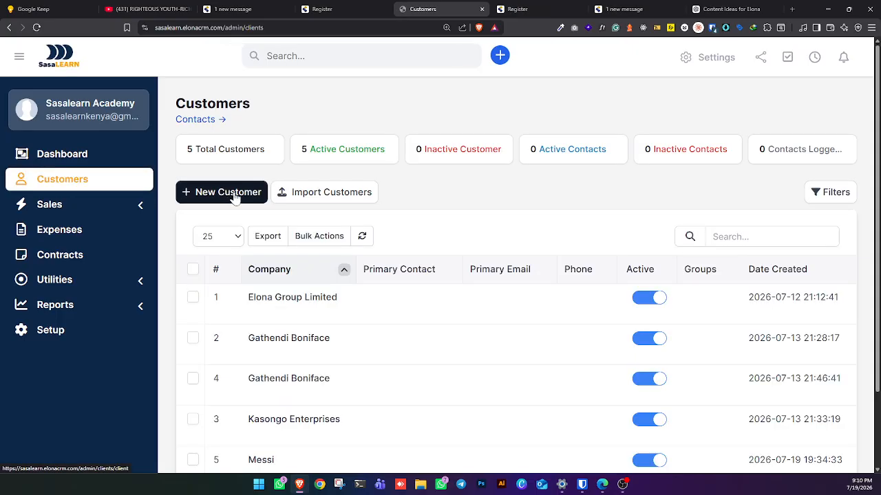
left_click(234, 196)
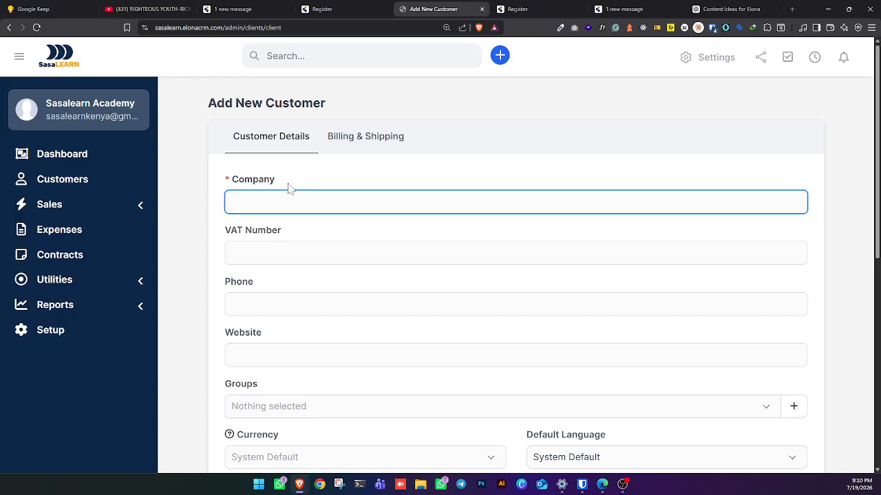
type("ssi the Goat")
scroll(516, 276, "down", 1)
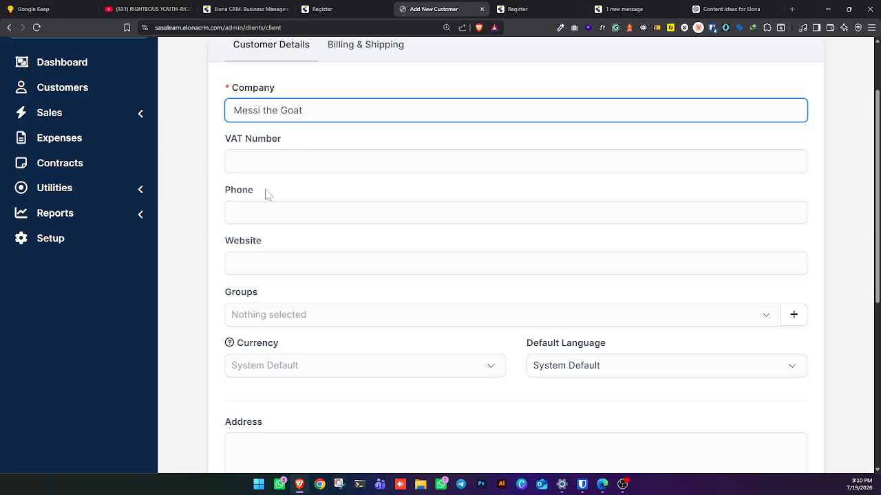
scroll(252, 231, "down", 5)
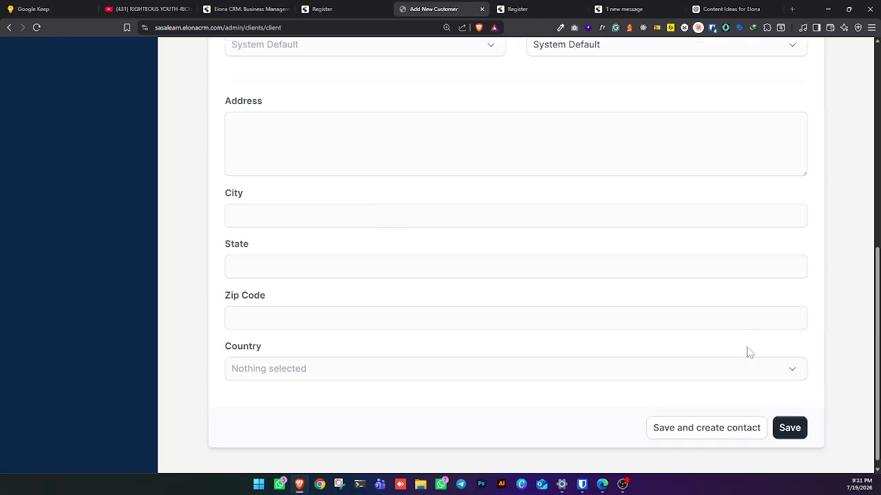
left_click(791, 438)
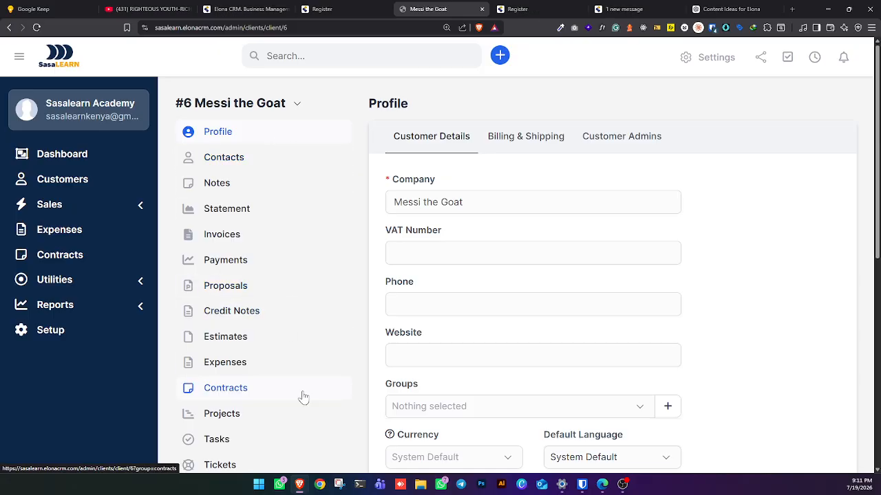
Step: Start a new invoice from the Messi the Goat customer's invoice list
scroll(311, 346, "down", 2)
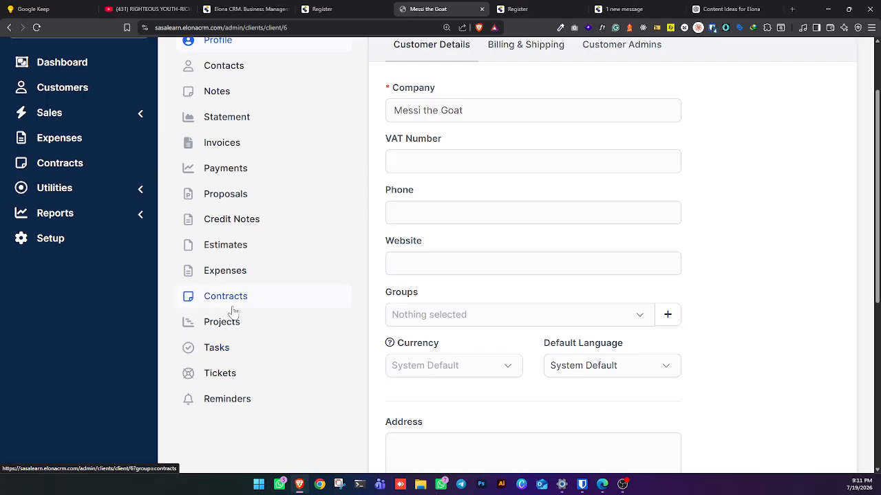
scroll(229, 311, "up", 2)
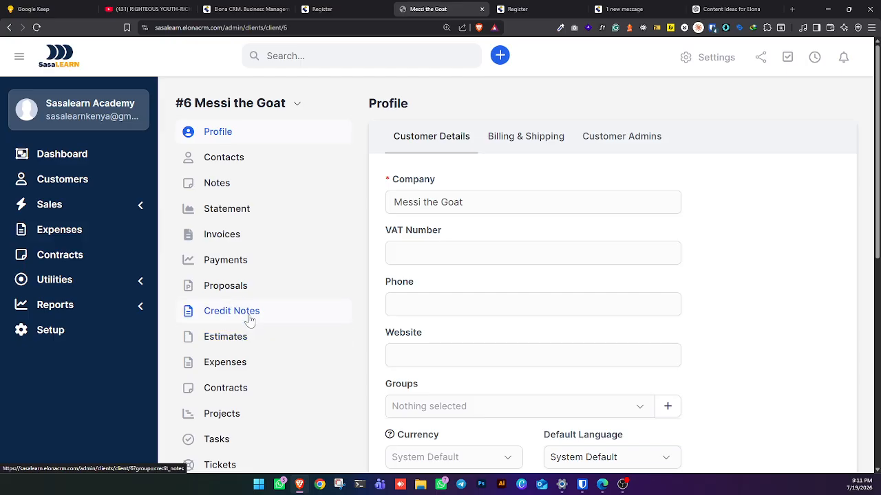
left_click(275, 247)
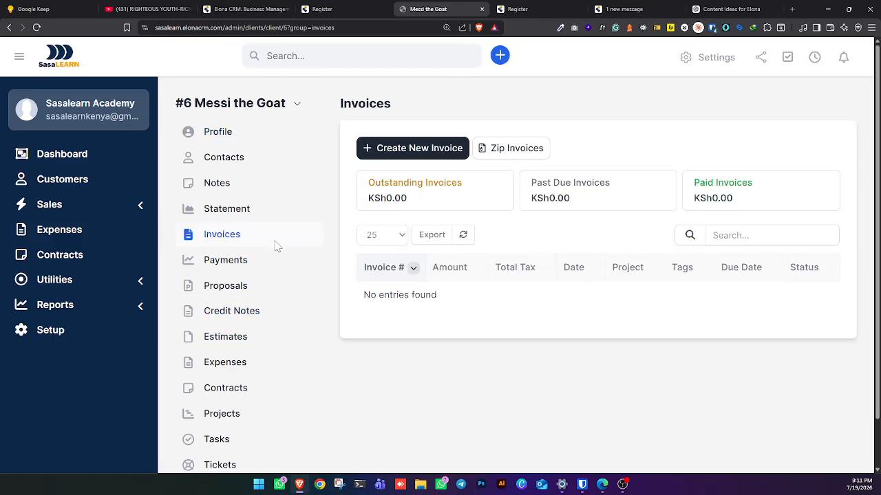
left_click(413, 157)
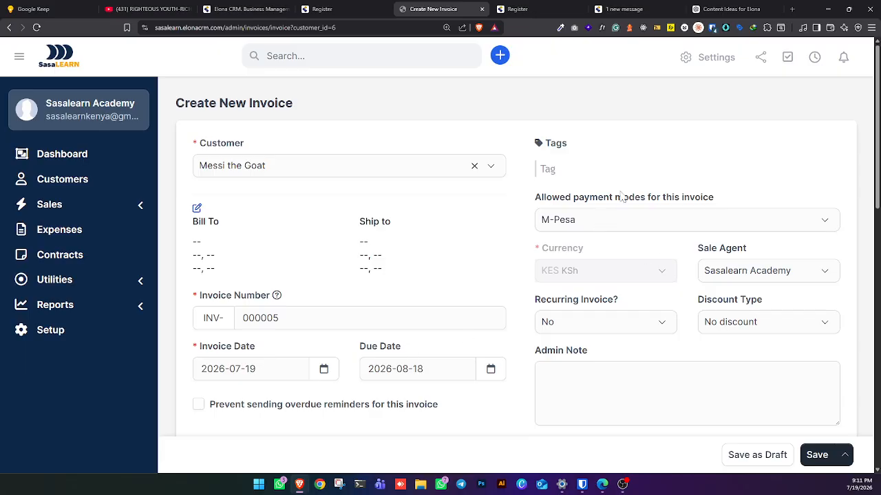
Step: Allow all payment modes for the invoice: M-Pesa, Paystack and Bank Transfer Kenya
triple_click(646, 201)
left_click(584, 222)
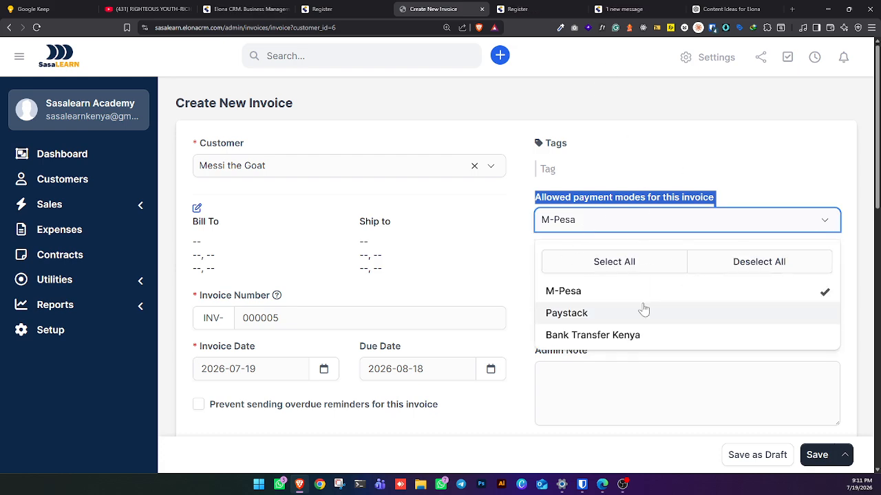
left_click(641, 268)
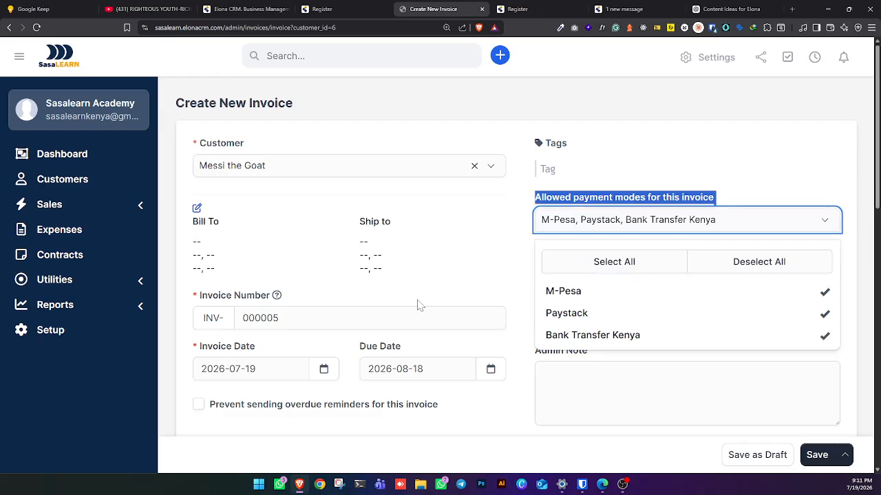
Step: Add a line item named Poster with the description A4 Poster, rate 1000 and 16% VAT
scroll(417, 306, "down", 2)
scroll(301, 324, "down", 2)
left_click(275, 364)
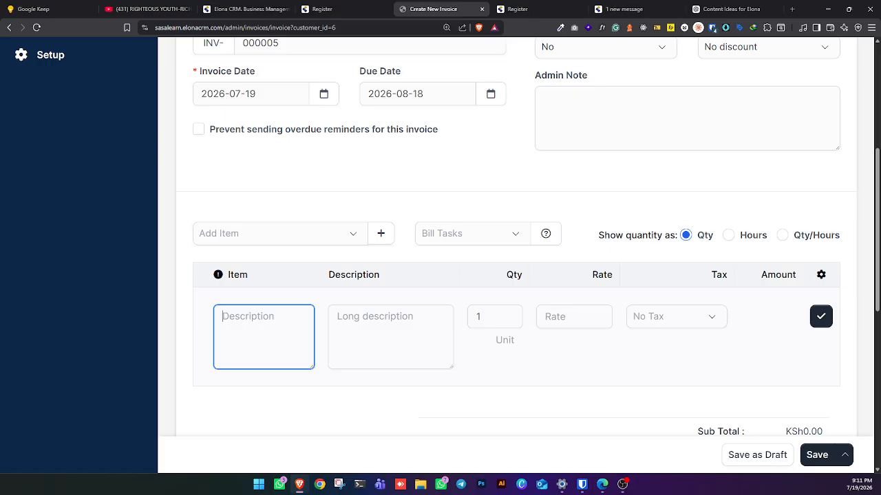
type("Poster")
key("Tab")
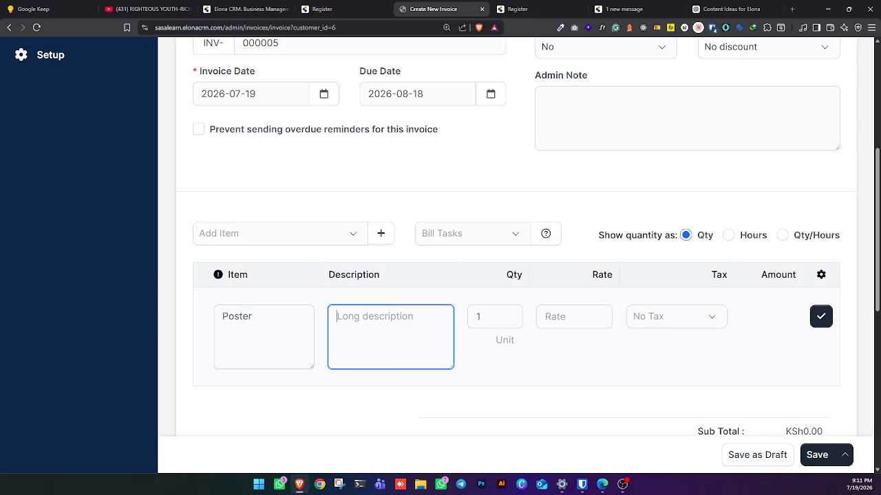
type("A4 Poster")
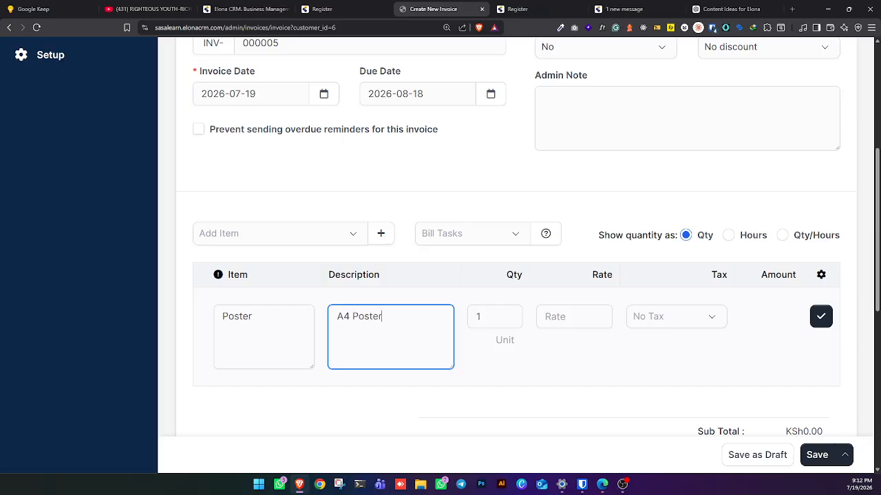
left_click(574, 318)
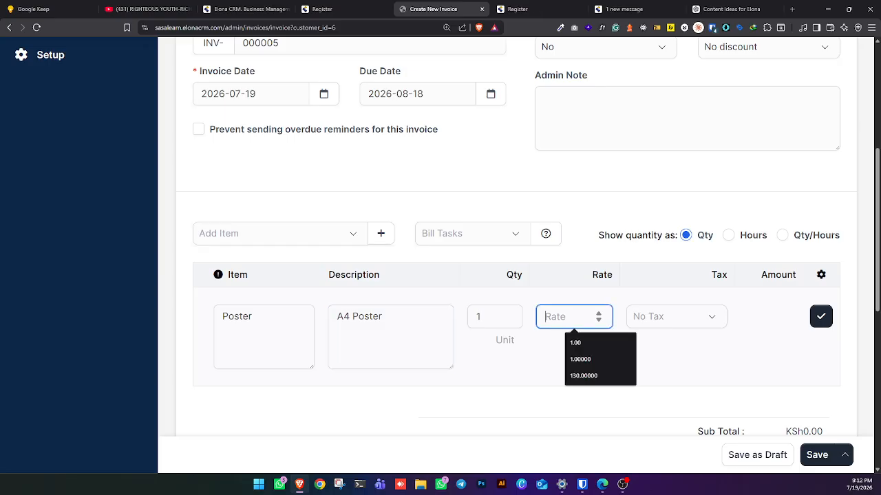
type("1000")
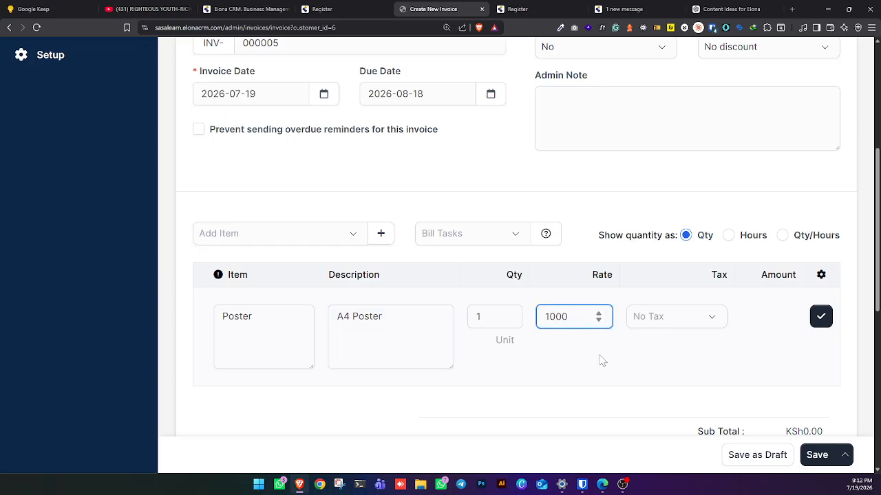
left_click(680, 337)
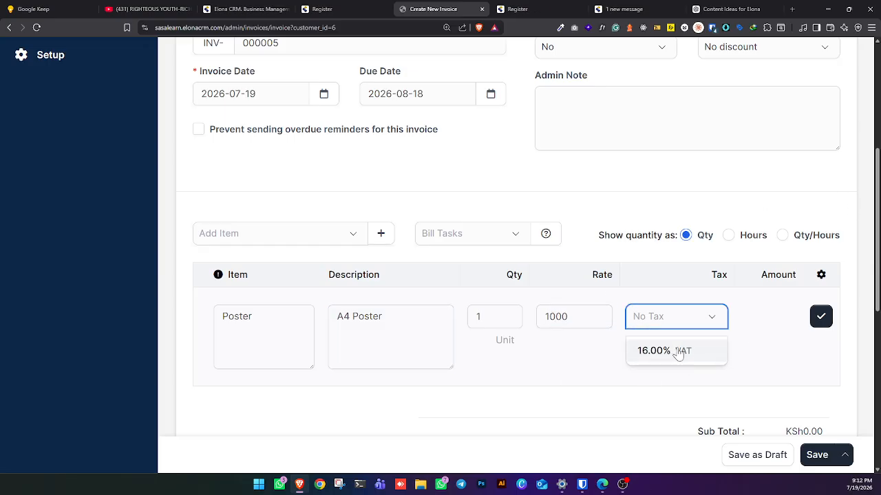
left_click(682, 352)
left_click(815, 317)
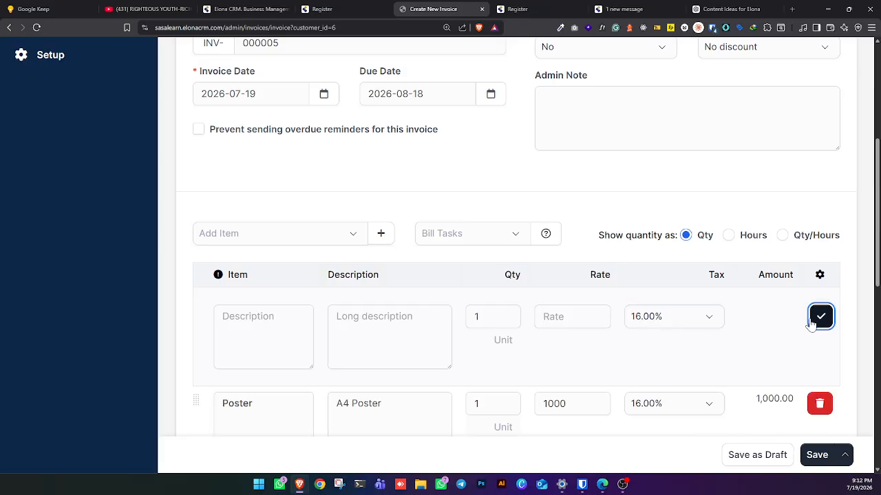
Step: Fill in a second line item named T shirts with the description Polo T shirts
scroll(754, 321, "down", 1)
left_click(264, 289)
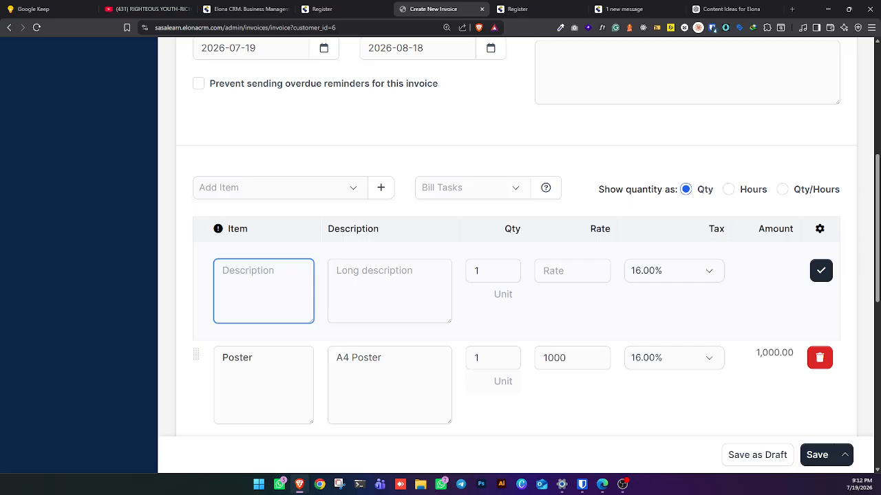
type("T")
type(" sh")
type("itr")
key("BackSpace")
key("BackSpace")
type("rts")
key("Tab")
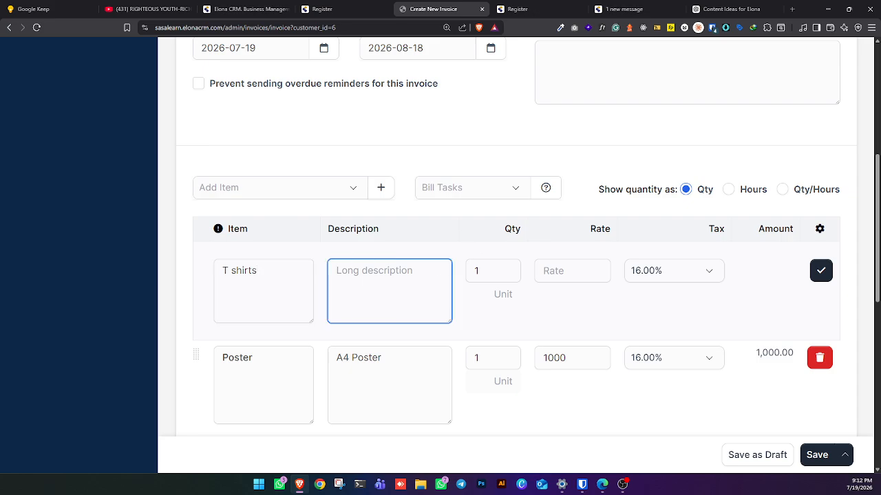
type("Polo T sh")
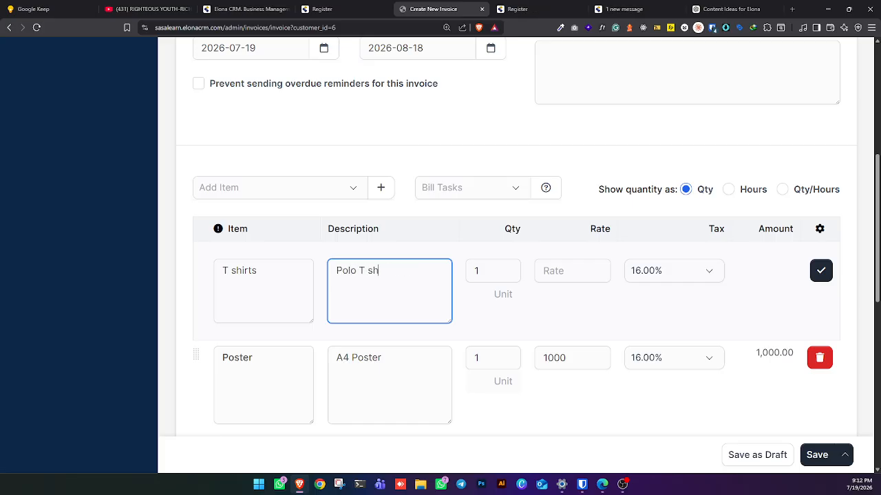
type("itysty")
key("BackSpace")
type("irts")
Step: Set the T shirts line to quantity 5 at a rate of 500 and add it to the invoice
left_click(596, 270)
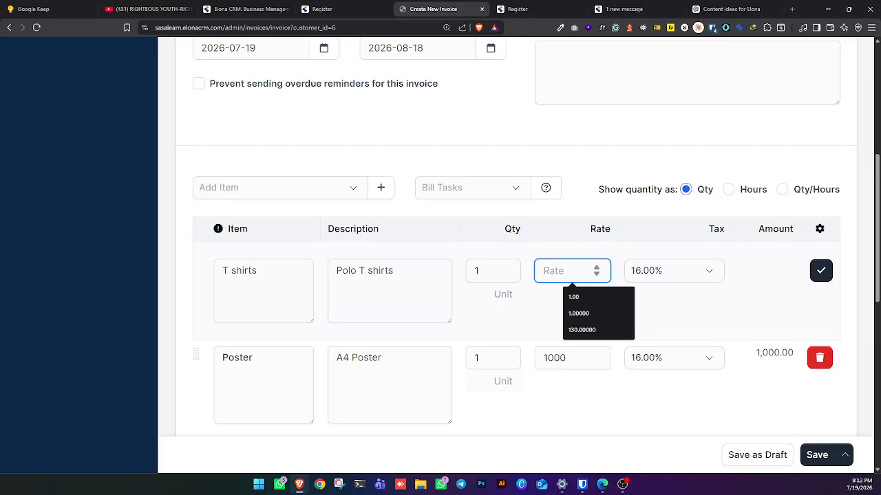
double_click(473, 271)
type("3")
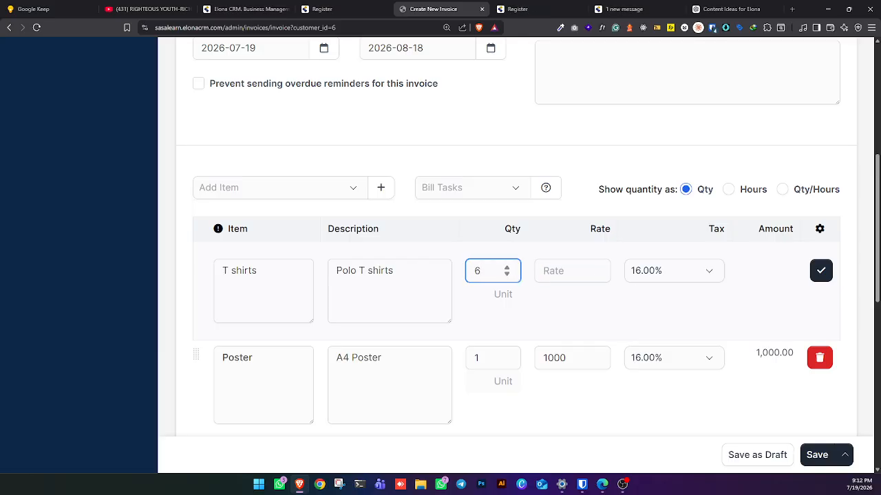
key("ctrl+a")
left_click(569, 271)
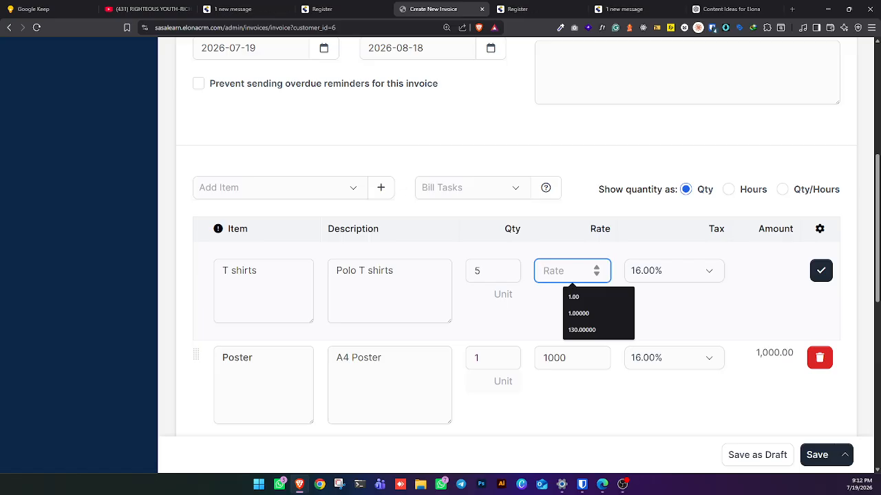
type("500")
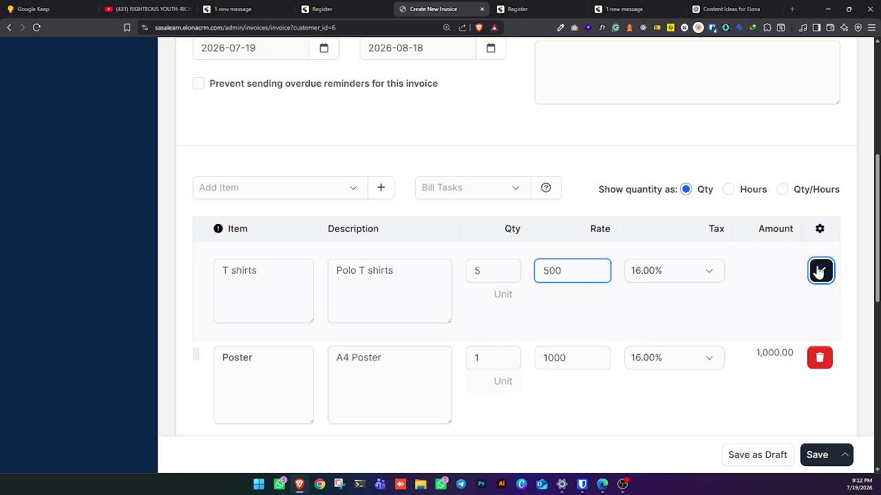
left_click(820, 271)
Step: Review the invoice's subtotal, VAT and total amounts below the line items
scroll(658, 266, "down", 5)
scroll(530, 227, "down", 1)
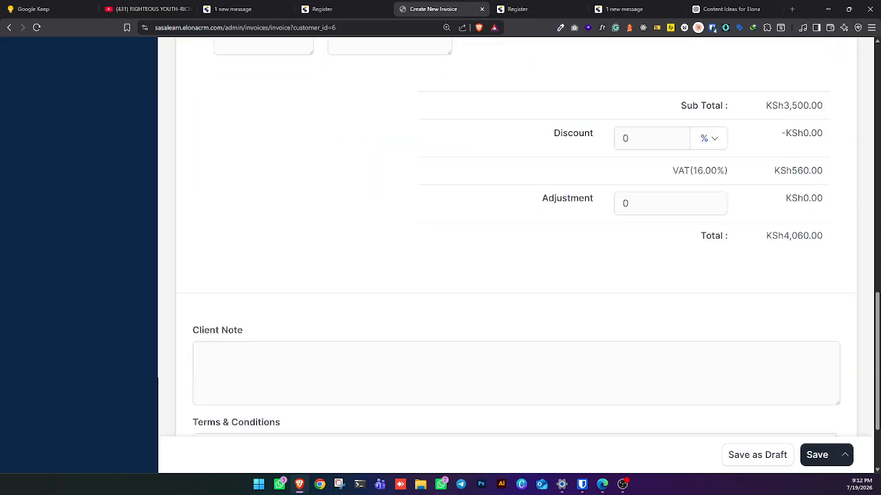
double_click(794, 105)
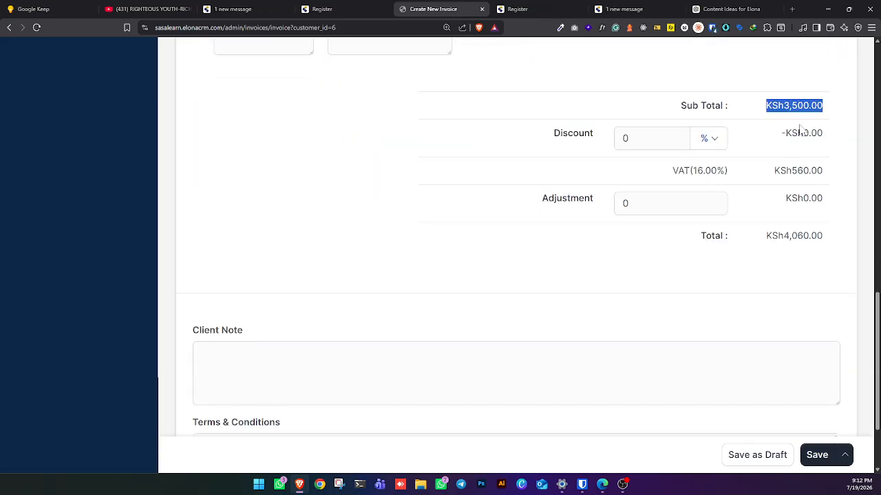
scroll(805, 124, "up", 2)
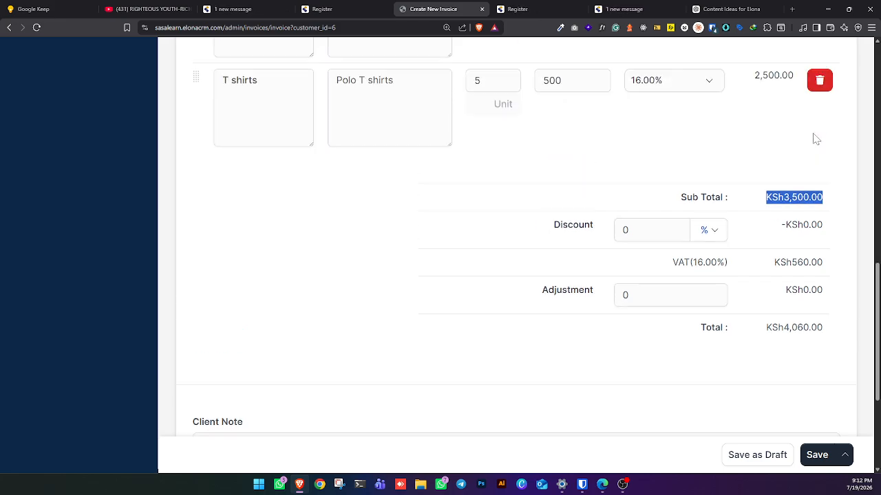
left_click_drag(760, 311, 824, 310)
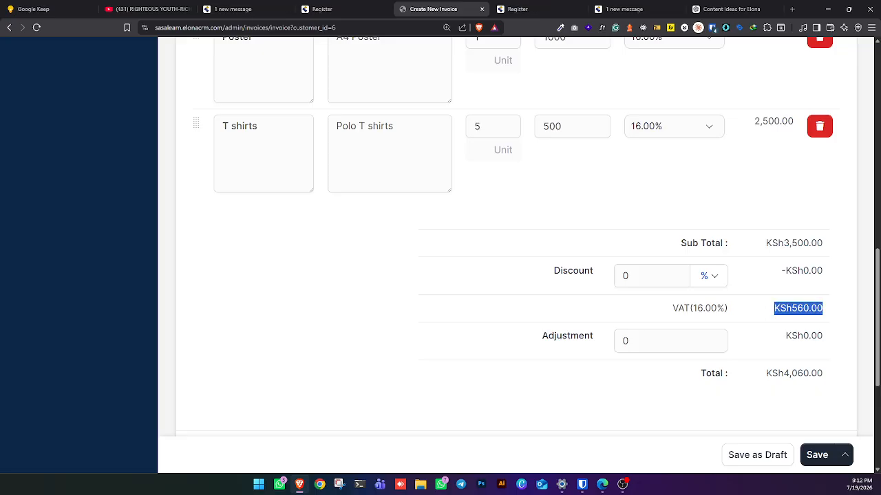
double_click(790, 372)
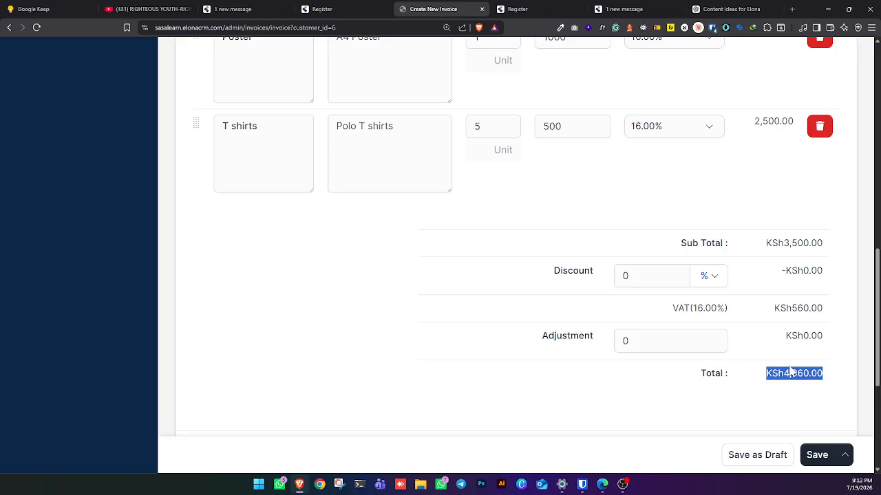
Step: Enlarge the Terms & Conditions box to check the payment terms and modes, and save the invoice
scroll(784, 357, "down", 4)
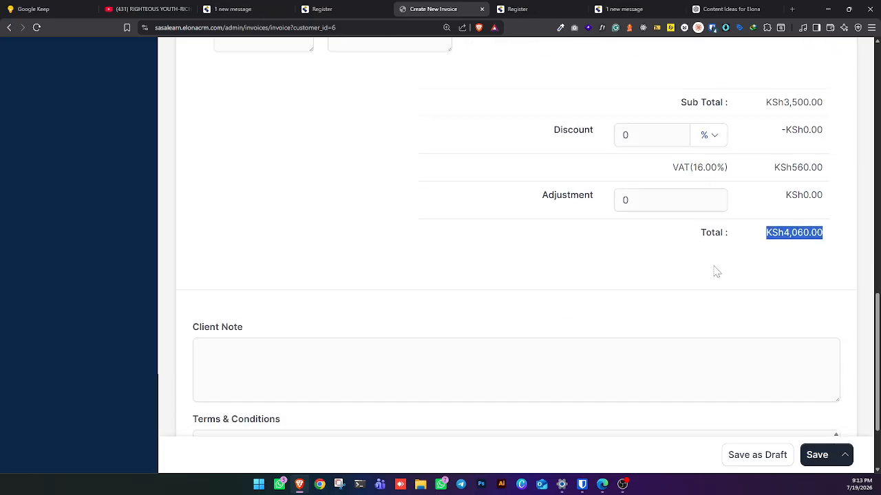
scroll(516, 355, "down", 3)
scroll(516, 355, "up", 2)
scroll(516, 355, "down", 2)
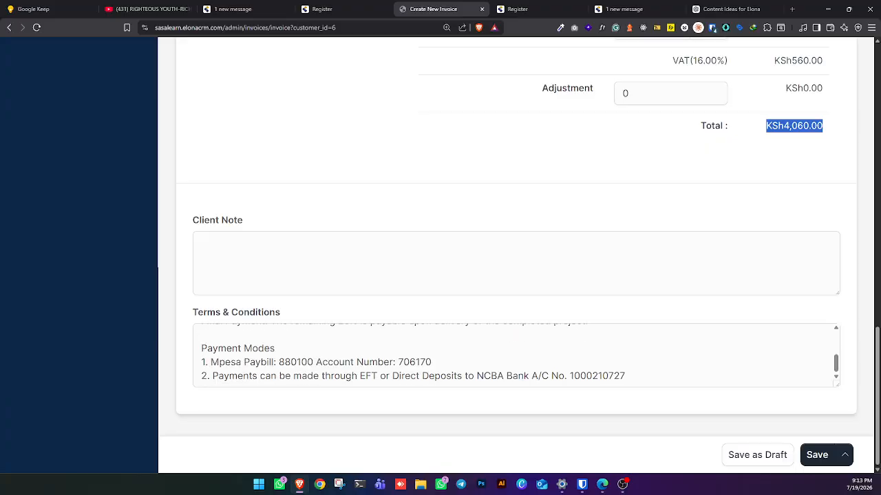
left_click_drag(837, 388, 846, 447)
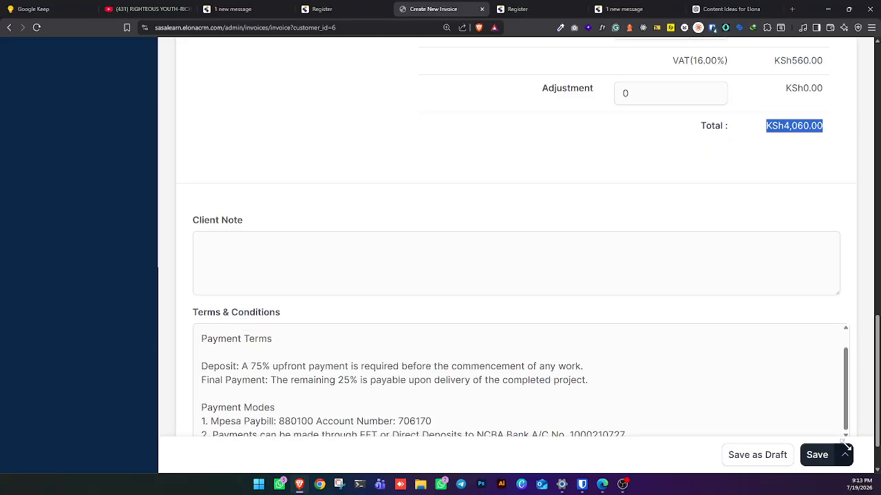
scroll(846, 448, "down", 1)
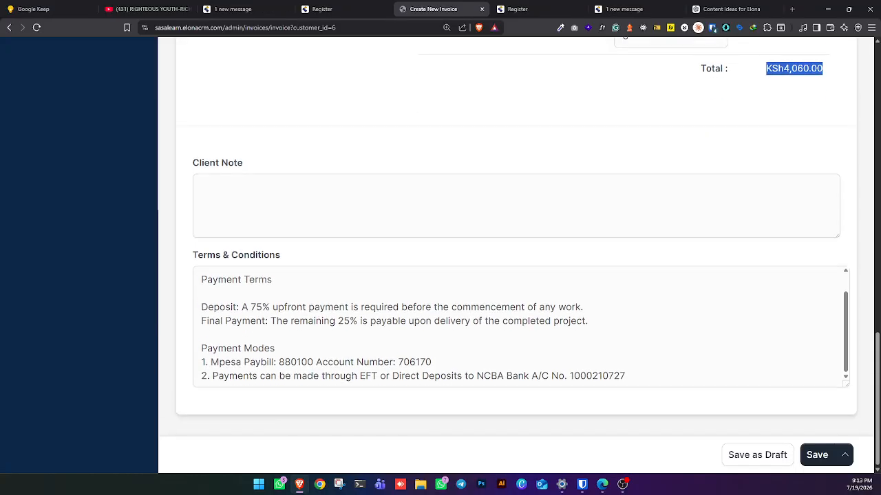
triple_click(297, 363)
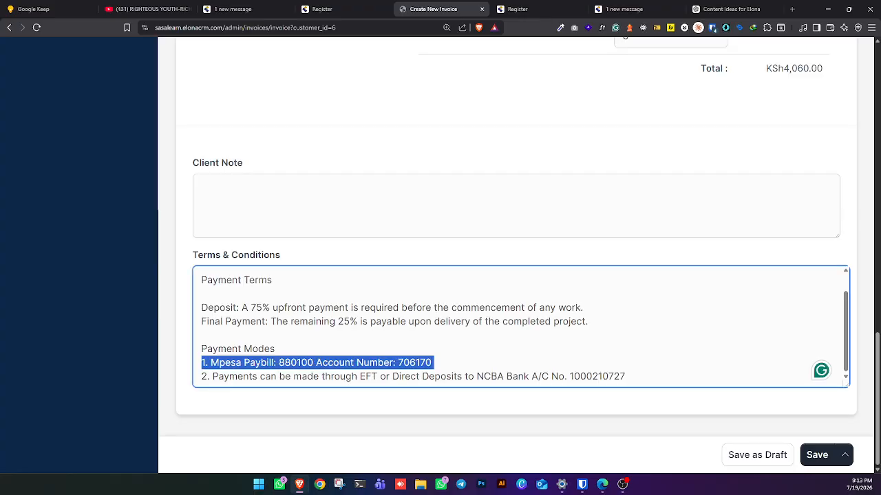
triple_click(297, 362)
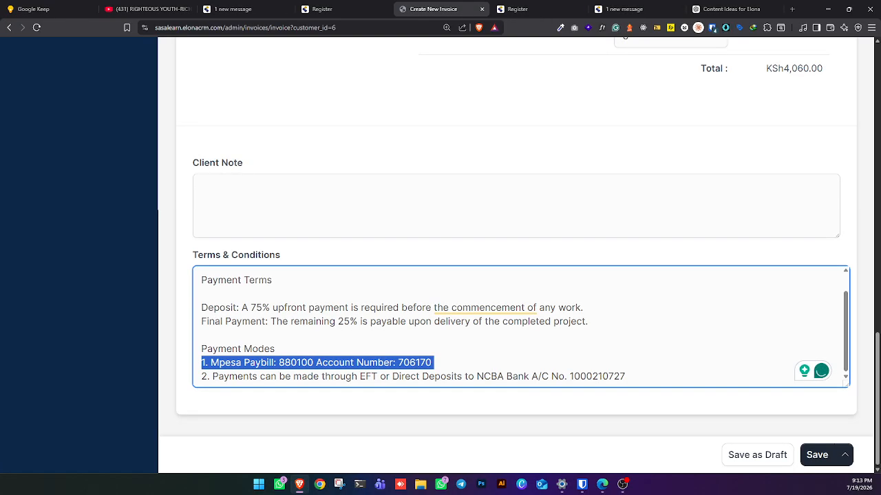
triple_click(290, 308)
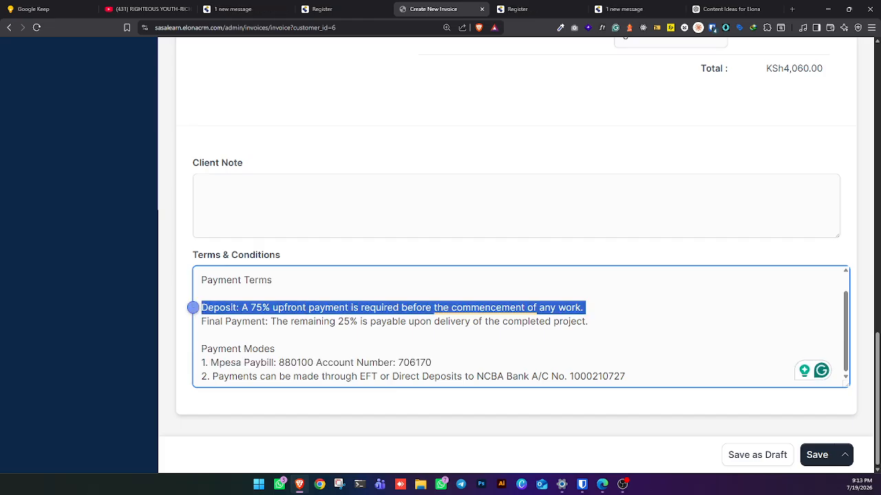
left_click(819, 457)
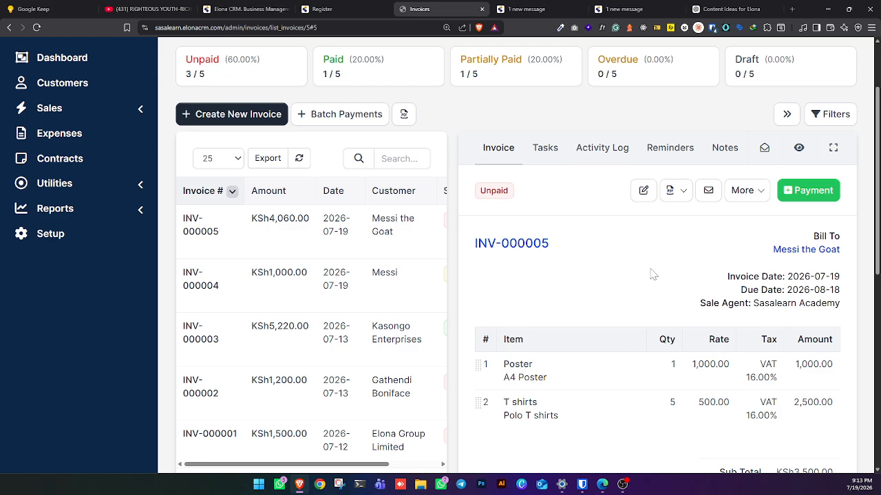
Step: Look at the form for emailing the saved invoice to the client and close it without sending
left_click(679, 200)
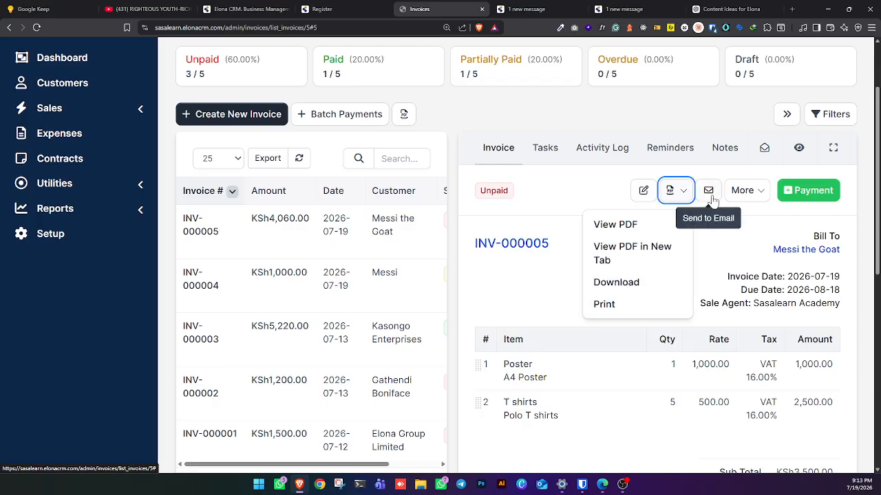
left_click(708, 191)
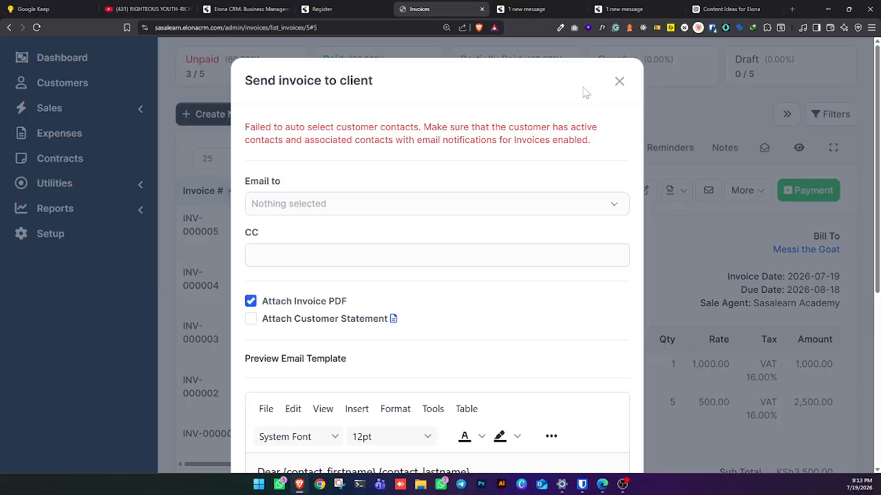
left_click(618, 82)
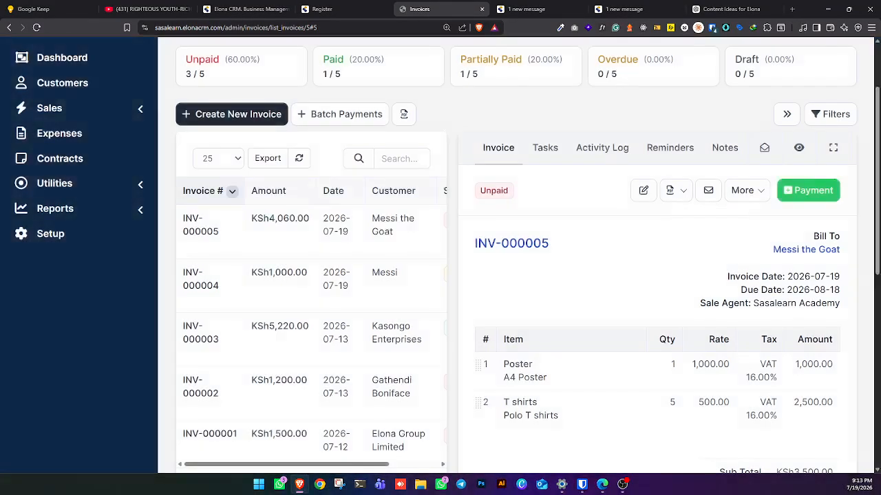
Step: Download the Messi the Goat invoice as a PDF into the Documents download folder
left_click(671, 190)
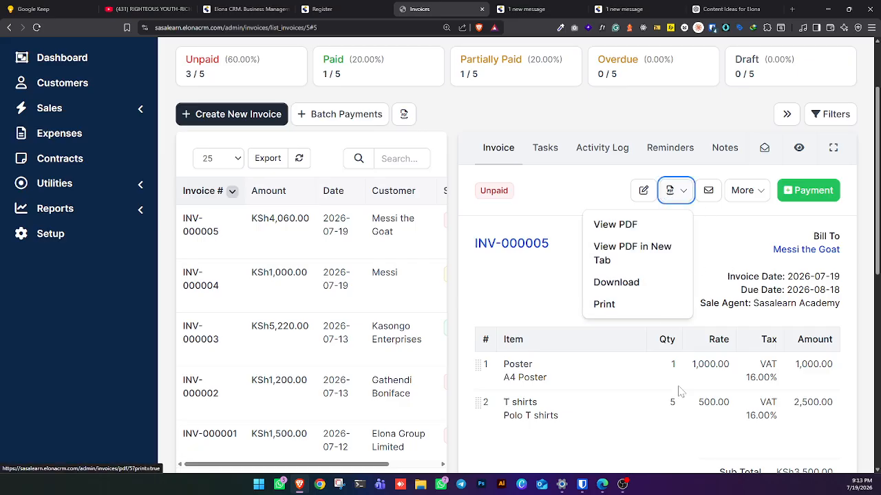
left_click(649, 289)
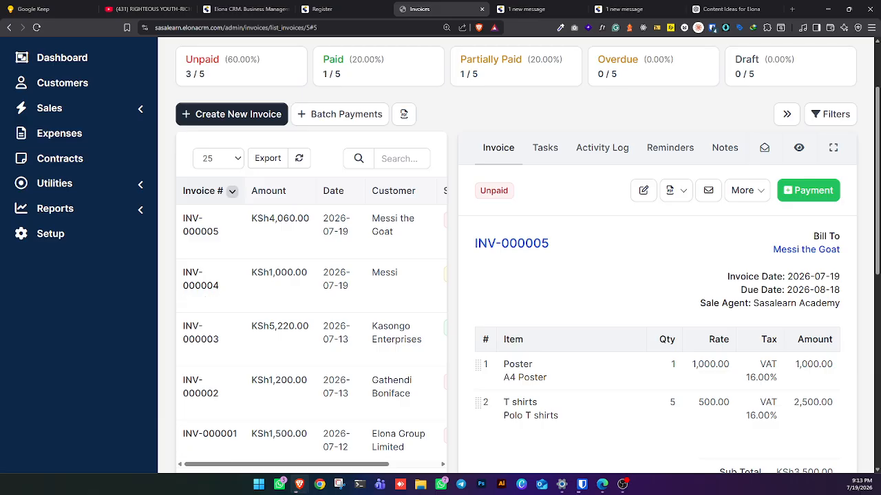
left_click_drag(329, 224, 409, 119)
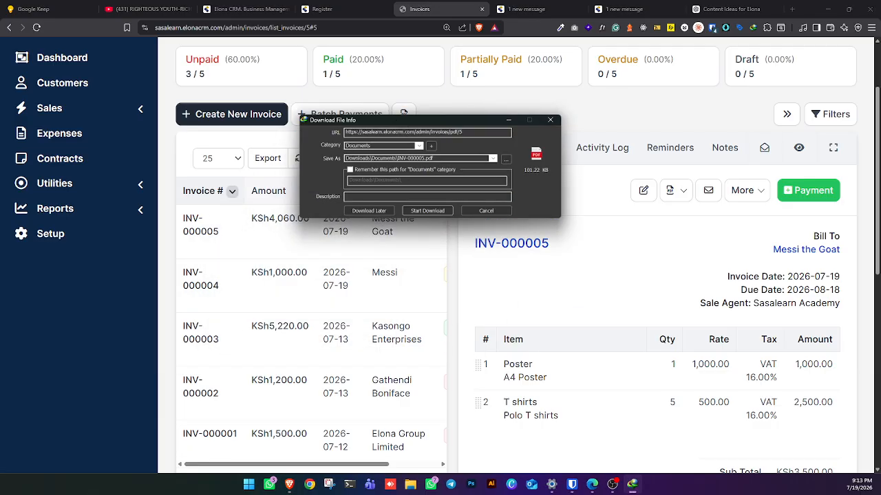
left_click(425, 209)
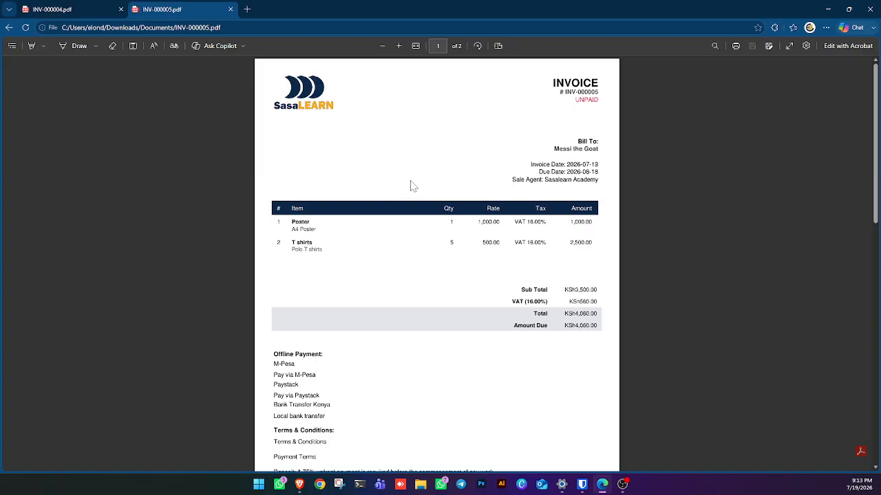
Step: Review the payment modes and terms in the downloaded invoice PDF and return to the CRM's invoice page
scroll(358, 233, "down", 3)
left_click_drag(272, 210, 464, 329)
scroll(374, 340, "up", 1)
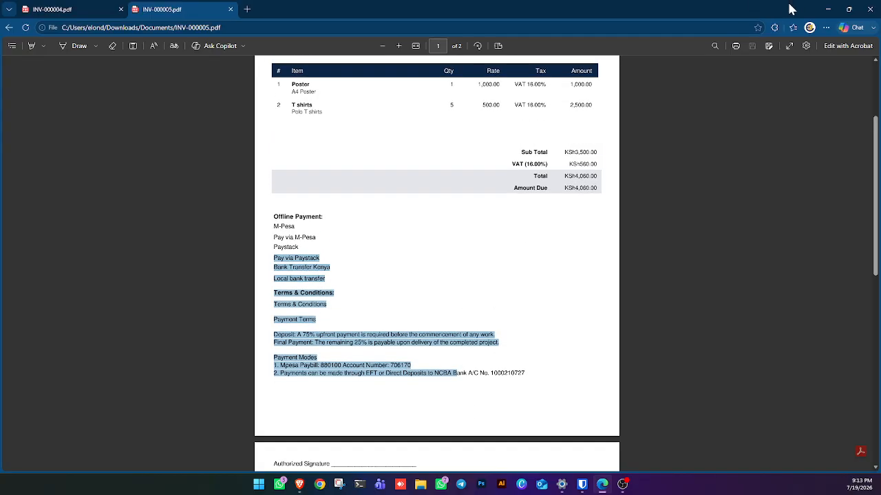
left_click(829, 8)
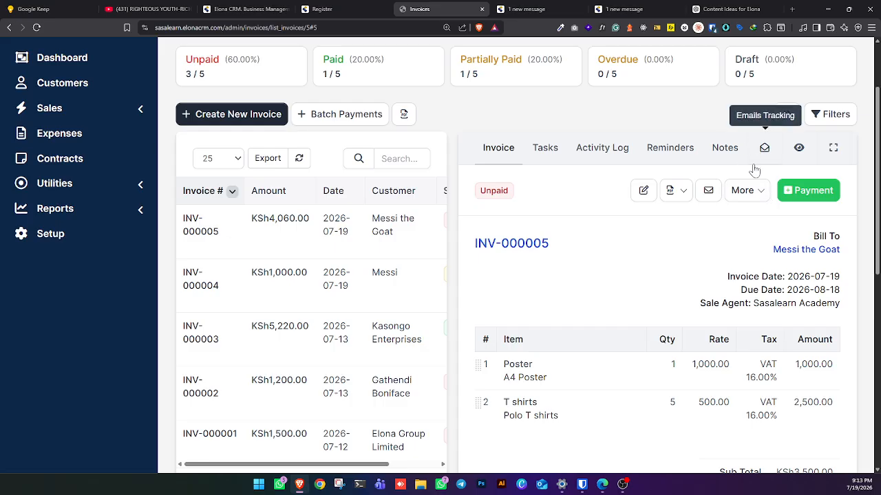
Step: Record and save an M-Pesa payment for the invoice's full amount, using a previously entered transaction ID
left_click(799, 194)
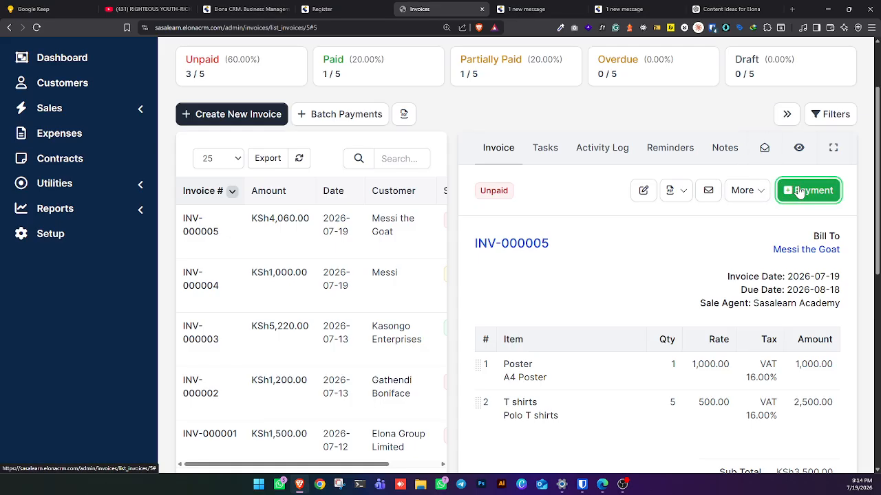
left_click(798, 193)
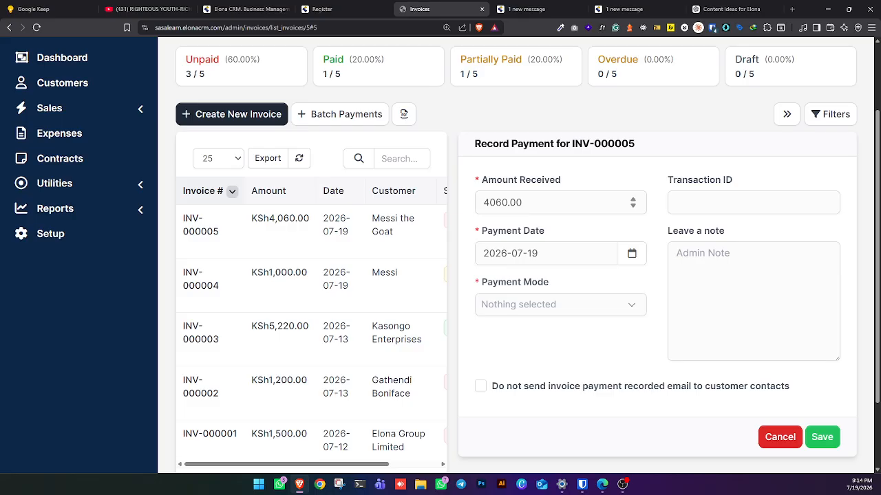
left_click(722, 203)
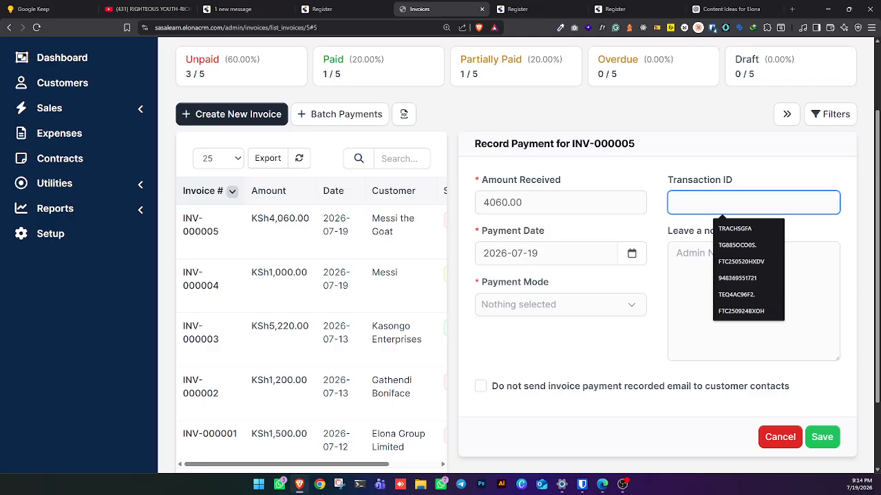
left_click(734, 231)
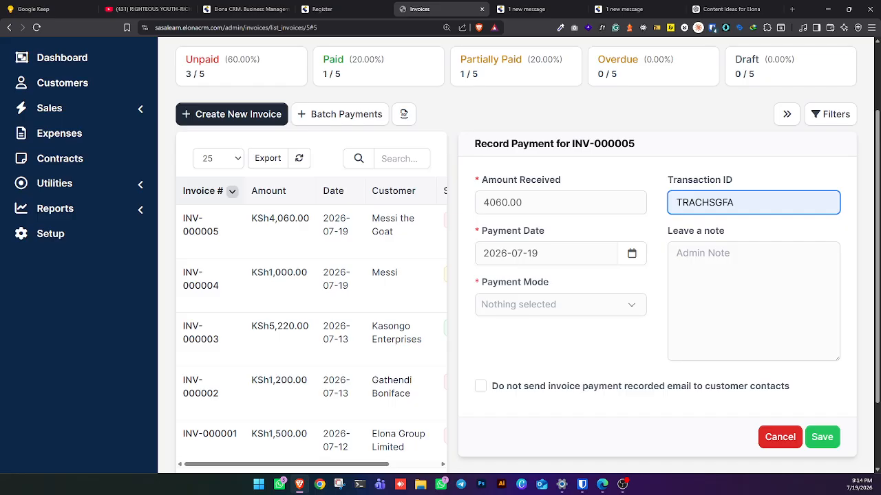
left_click(547, 306)
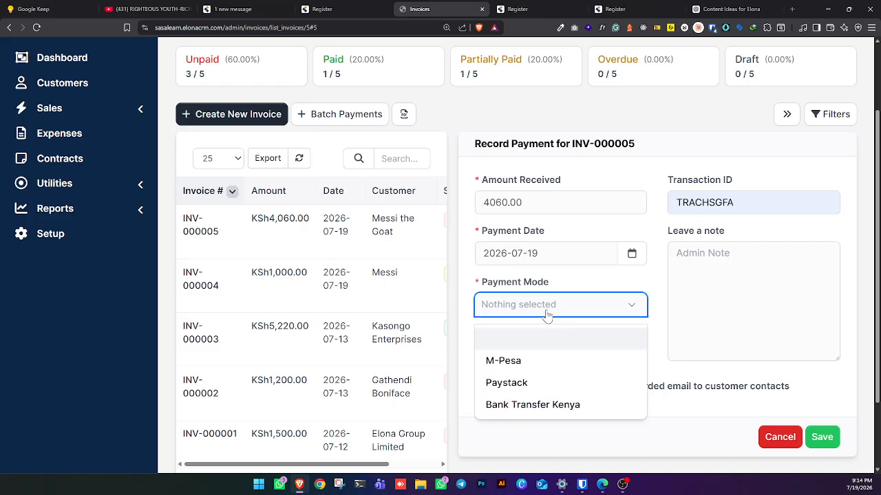
left_click(542, 360)
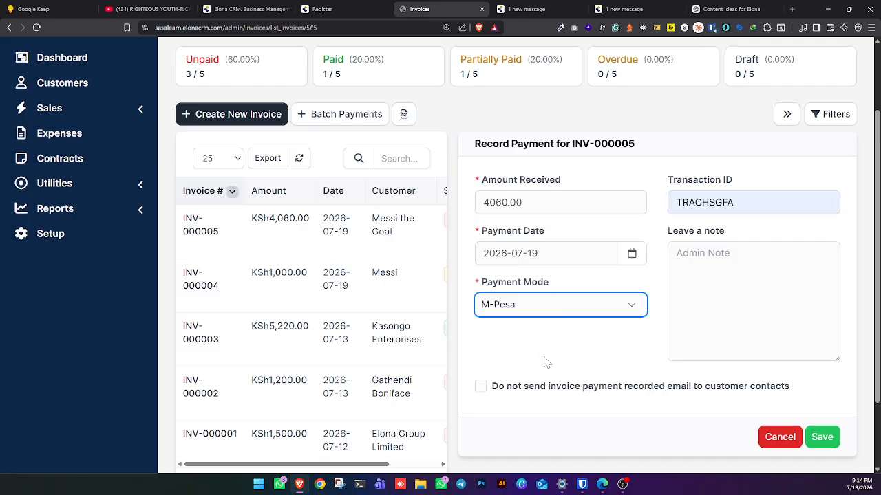
left_click(820, 436)
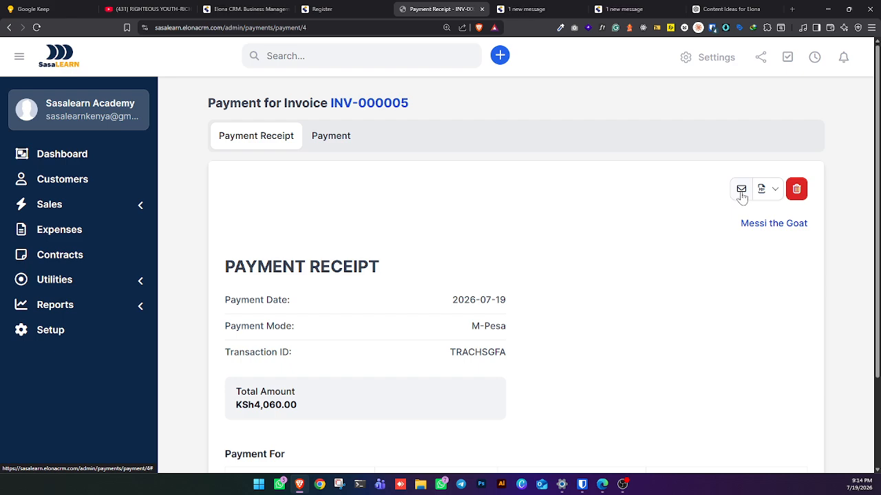
Step: Look at the PDF options of the payment receipt and go back to the invoice it was paid for
left_click(761, 189)
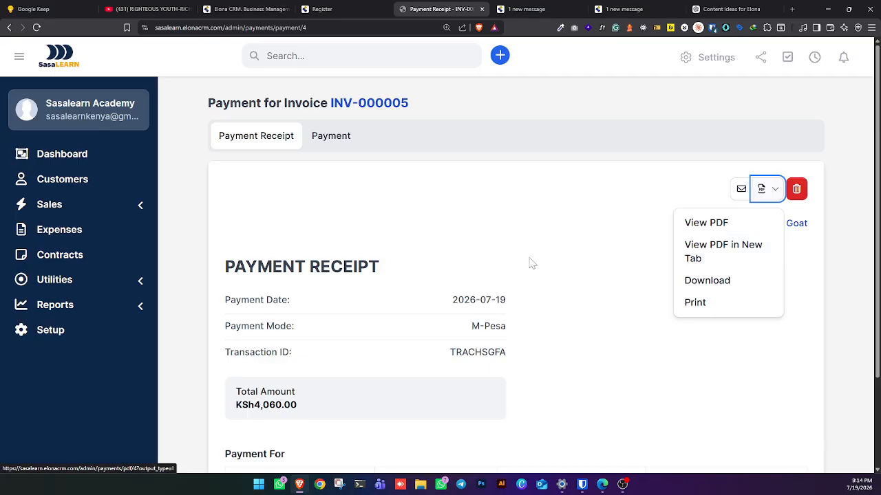
left_click(353, 103)
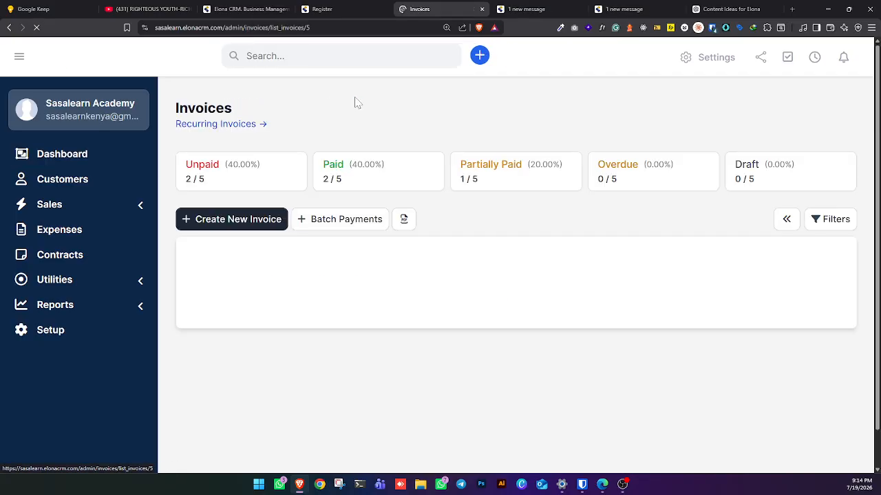